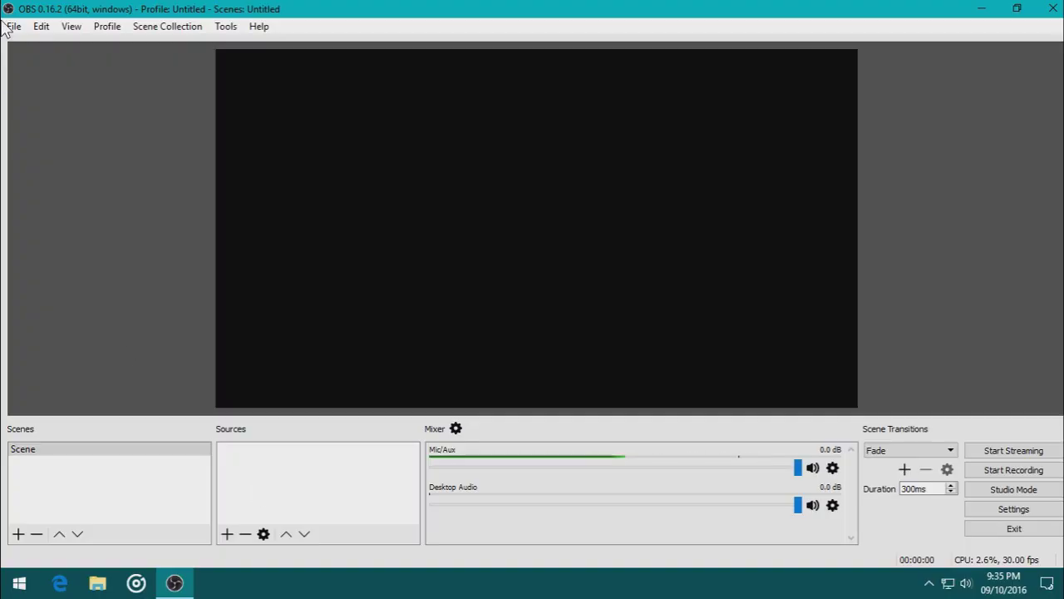
Glance at the File menu without choosing anything, then open OBS Studio's Settings on the General page.
{"action": "left_click", "coordinate": [14, 26]}
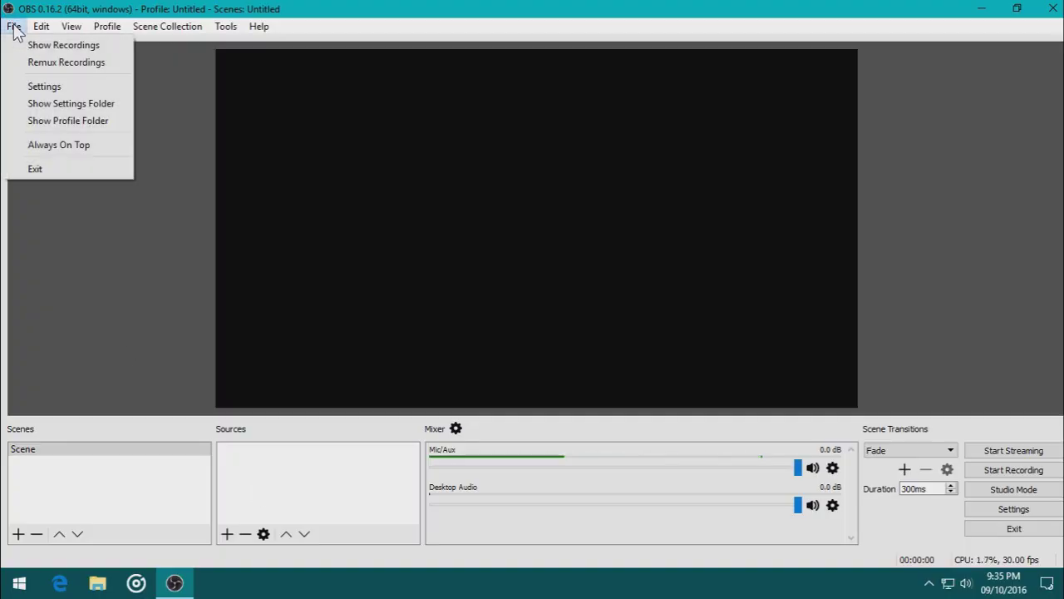
{"action": "left_click", "coordinate": [102, 225]}
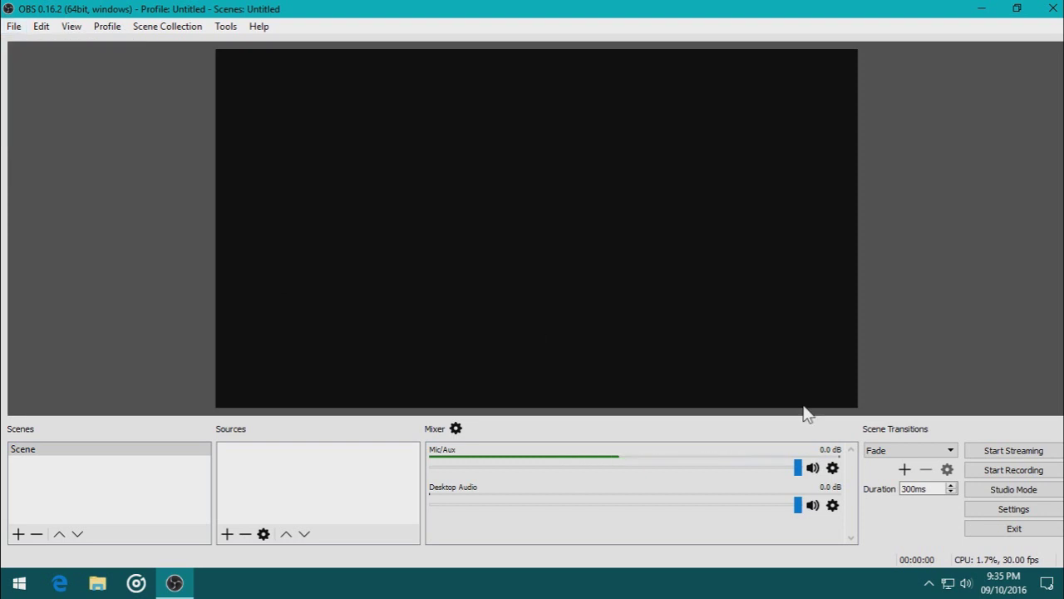
{"action": "left_click", "coordinate": [993, 511]}
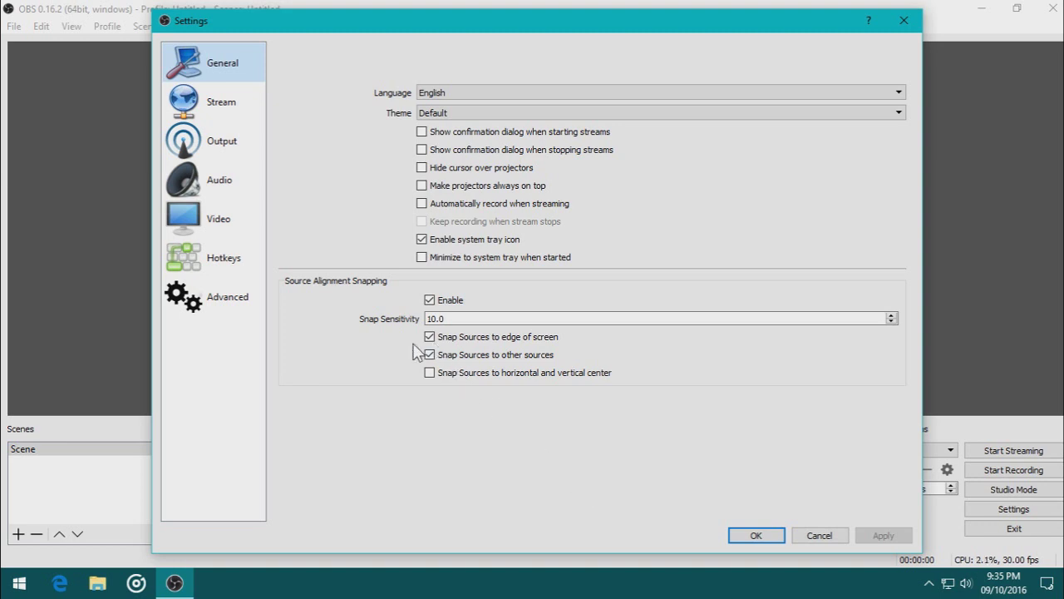
On the Output page, set video bitrate to 10000 and audio bitrate to 192.
{"action": "left_click", "coordinate": [252, 143]}
{"action": "left_click", "coordinate": [489, 108]}
{"action": "left_click_drag", "start_coordinate": [477, 109], "coordinate": [342, 108]}
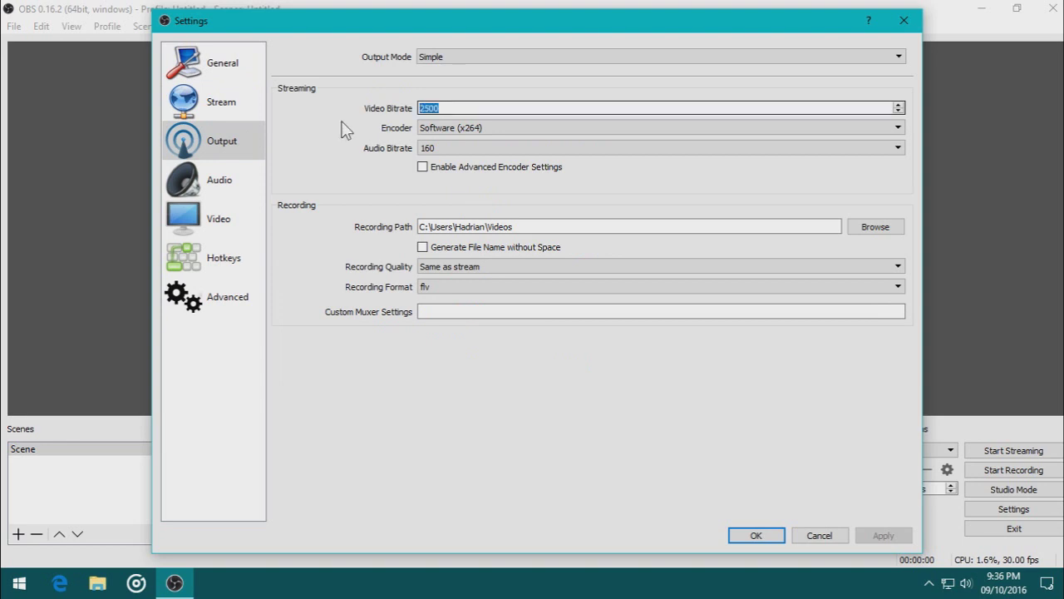
{"action": "type", "text": "1"}
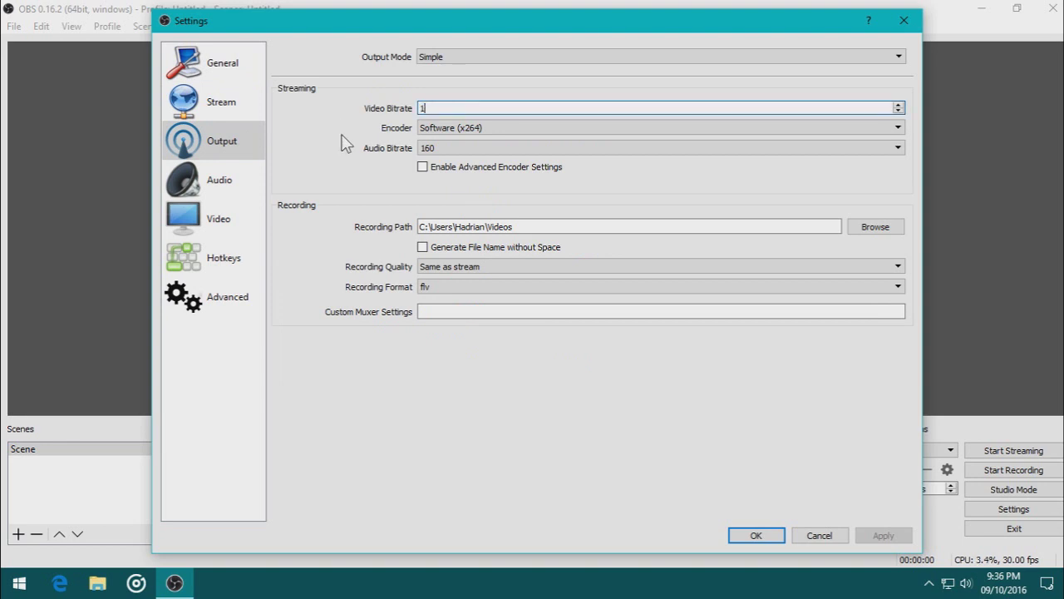
{"action": "type", "text": "0000"}
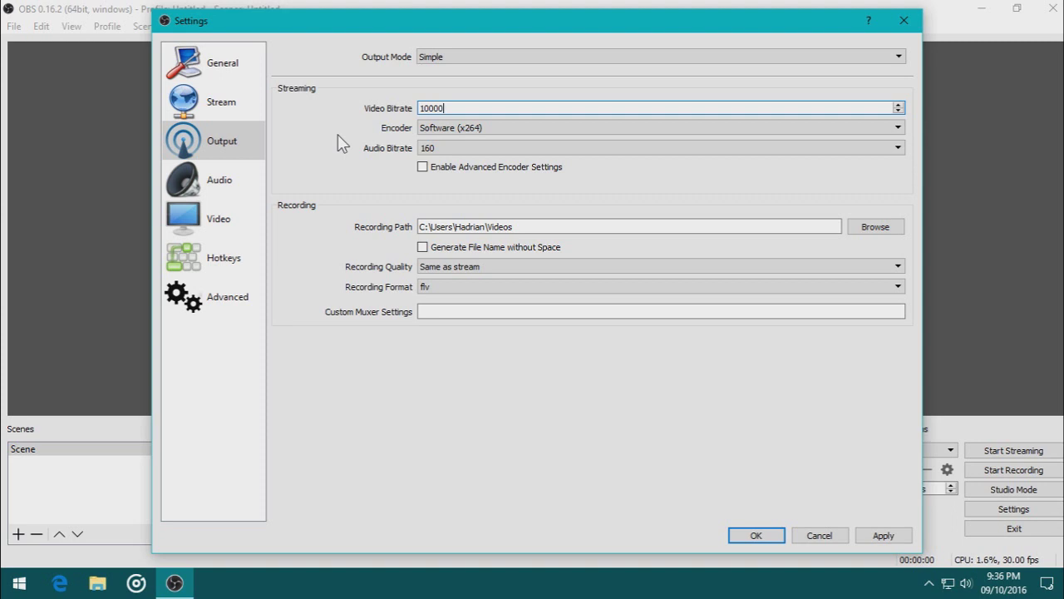
{"action": "left_click", "coordinate": [440, 148]}
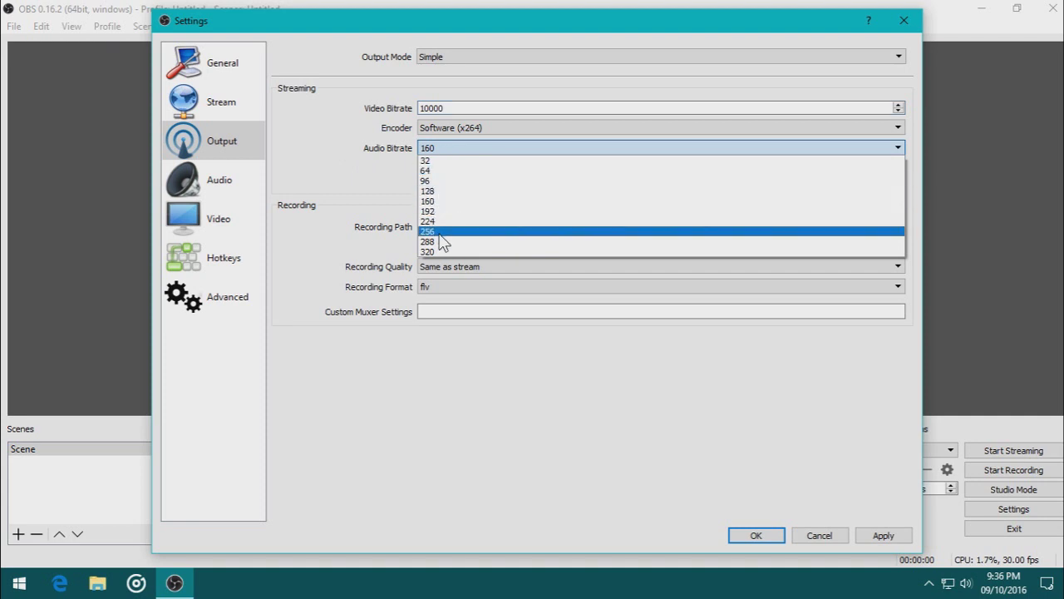
{"action": "left_click", "coordinate": [437, 212]}
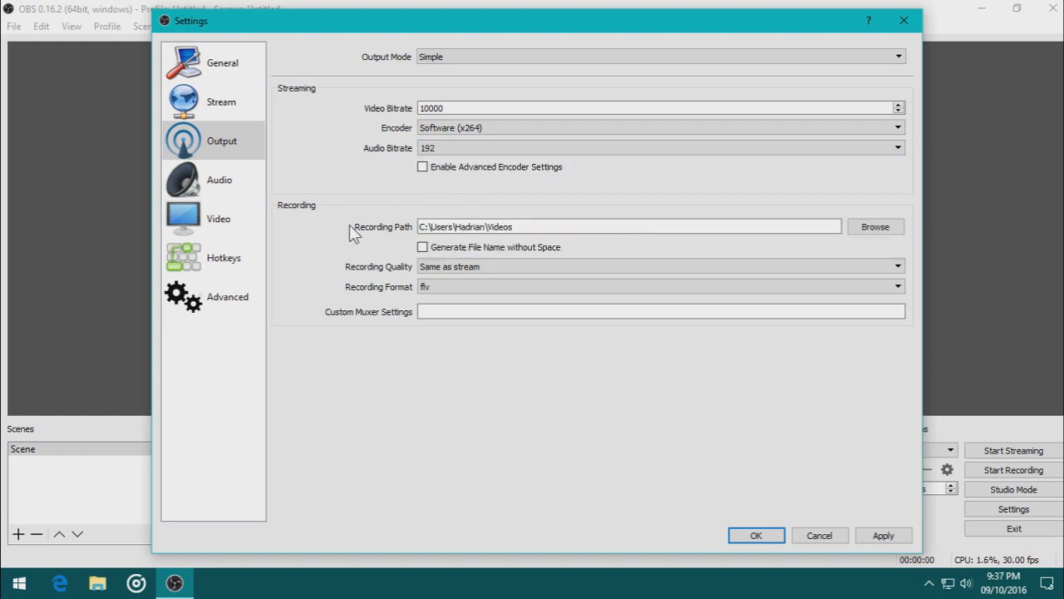
Point the recording path to the Recording folder inside Videos.
{"action": "left_click", "coordinate": [866, 234]}
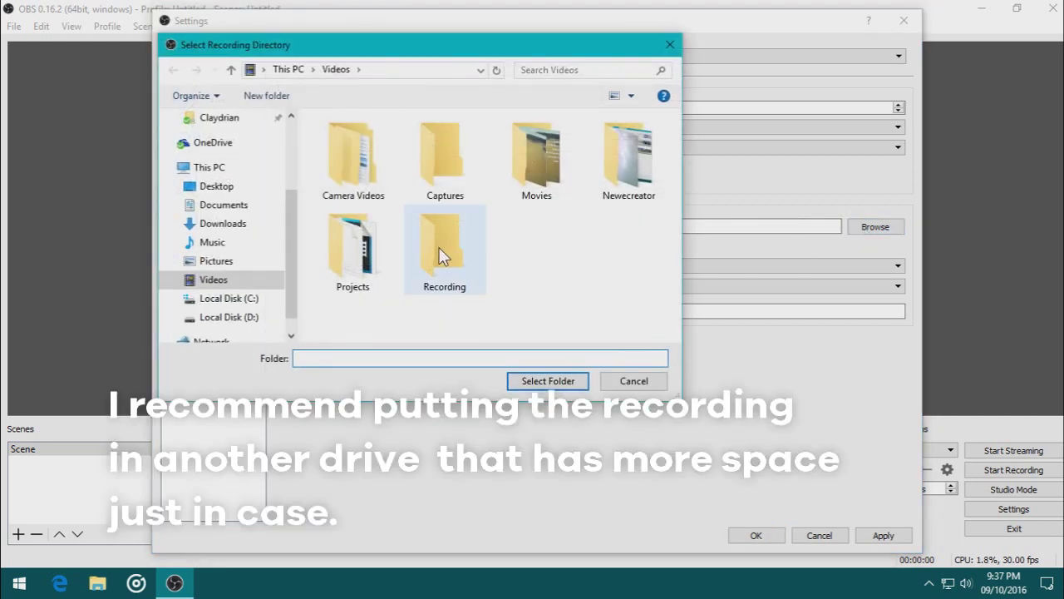
{"action": "double_click", "coordinate": [439, 247]}
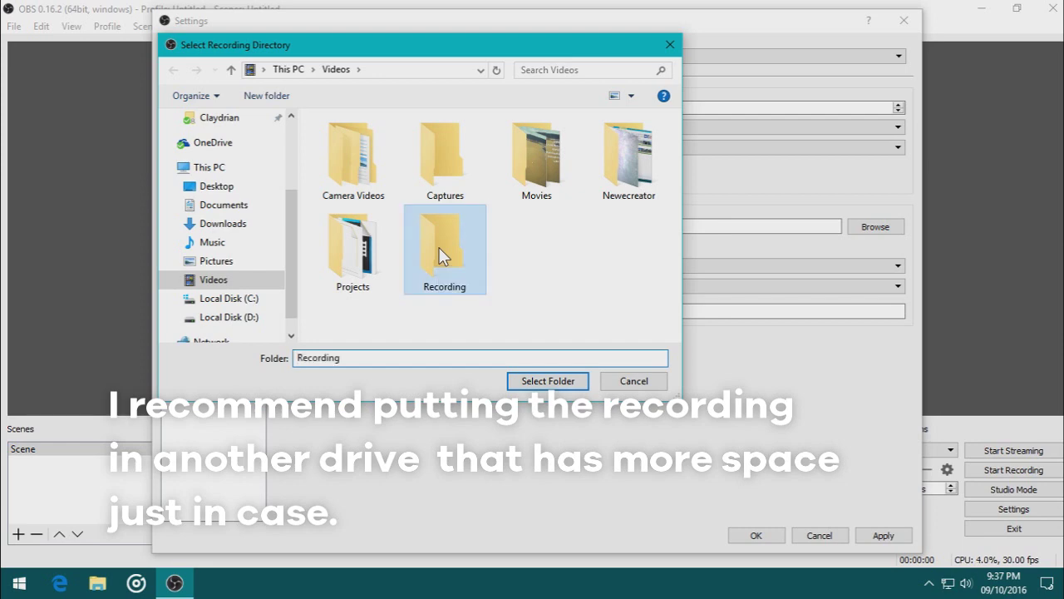
{"action": "left_click", "coordinate": [543, 380]}
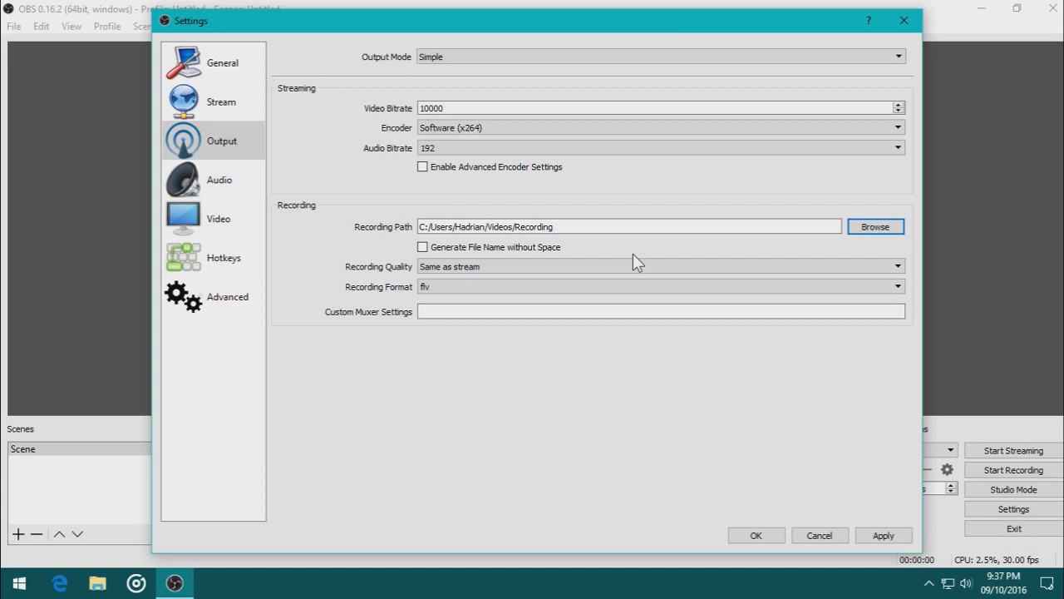
Keep recording quality at Same as stream, set the recording format to mp4, and apply.
{"action": "left_click", "coordinate": [563, 266]}
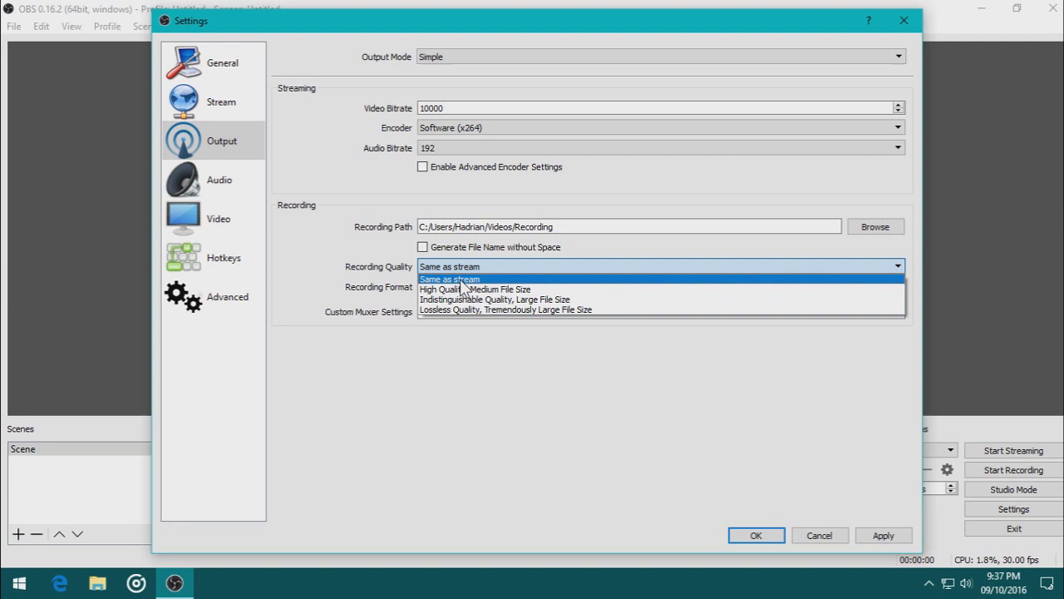
{"action": "left_click", "coordinate": [332, 258]}
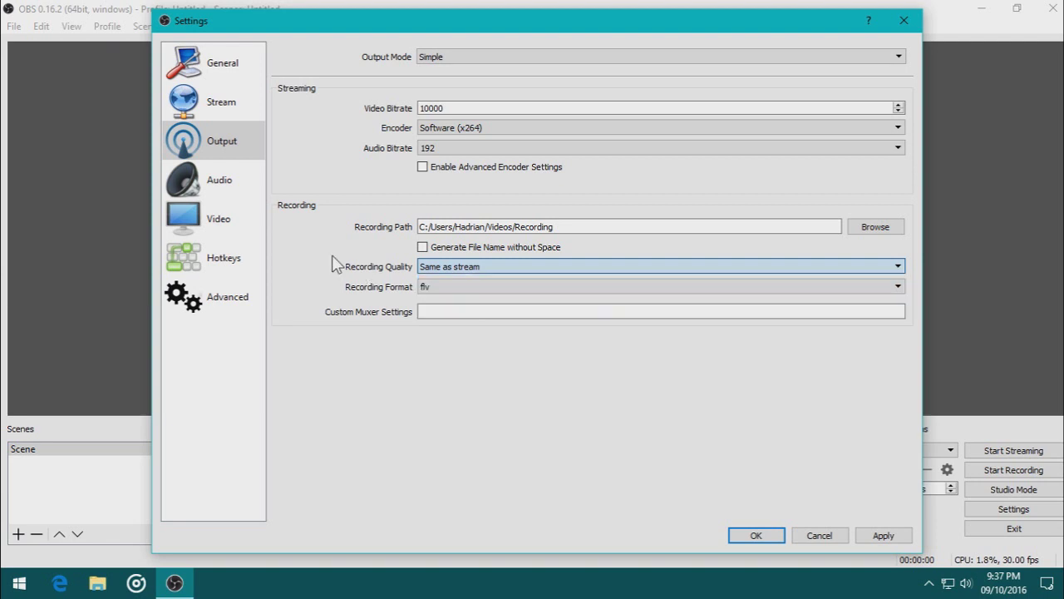
{"action": "left_click", "coordinate": [444, 287]}
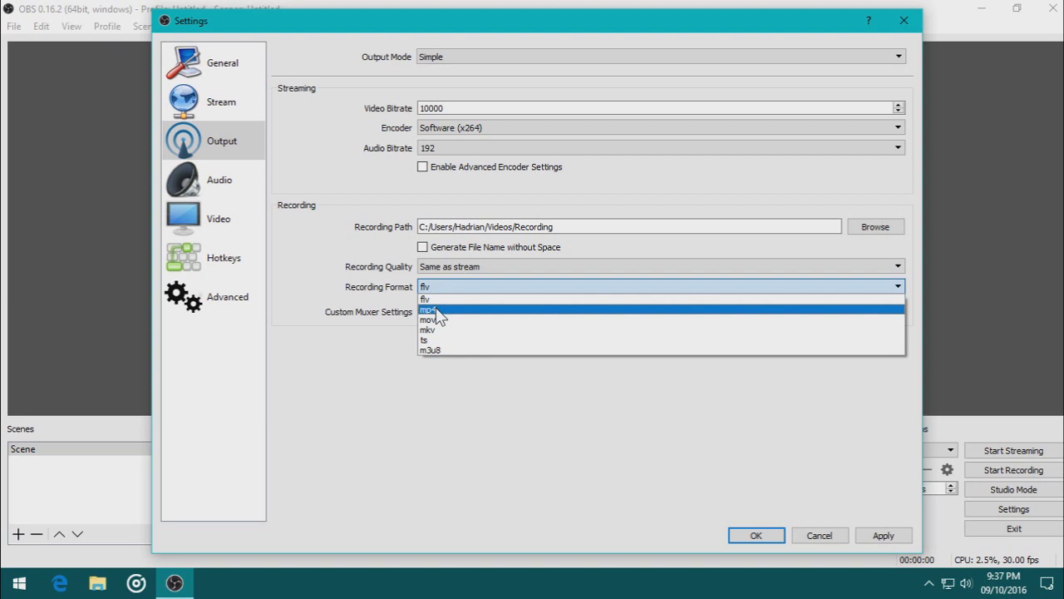
{"action": "left_click", "coordinate": [433, 310]}
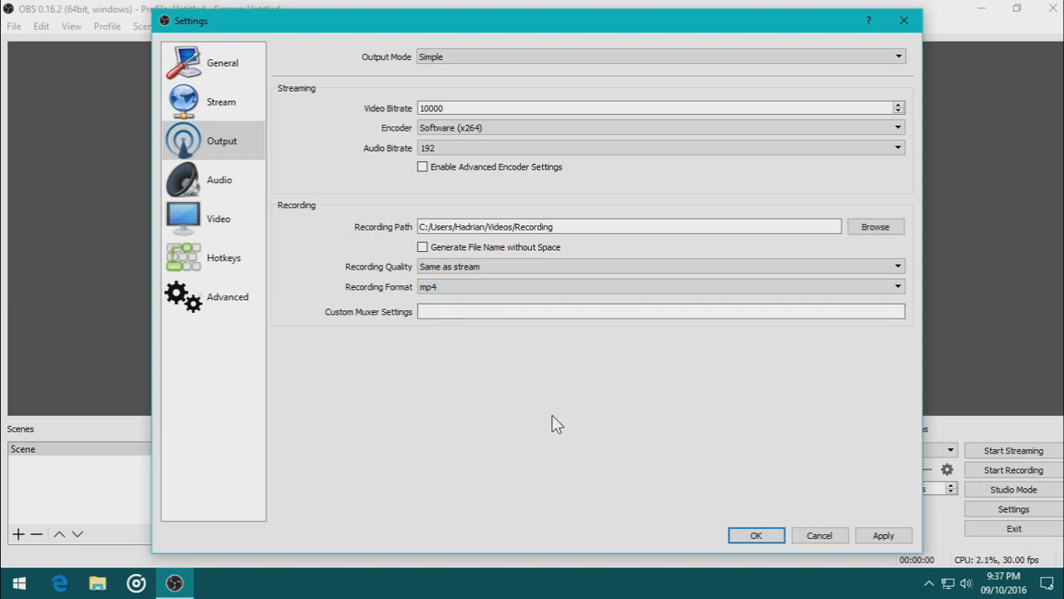
{"action": "left_click", "coordinate": [883, 535]}
Keep the Audio sample rate at 44.1khz and apply the audio settings.
{"action": "left_click", "coordinate": [239, 190]}
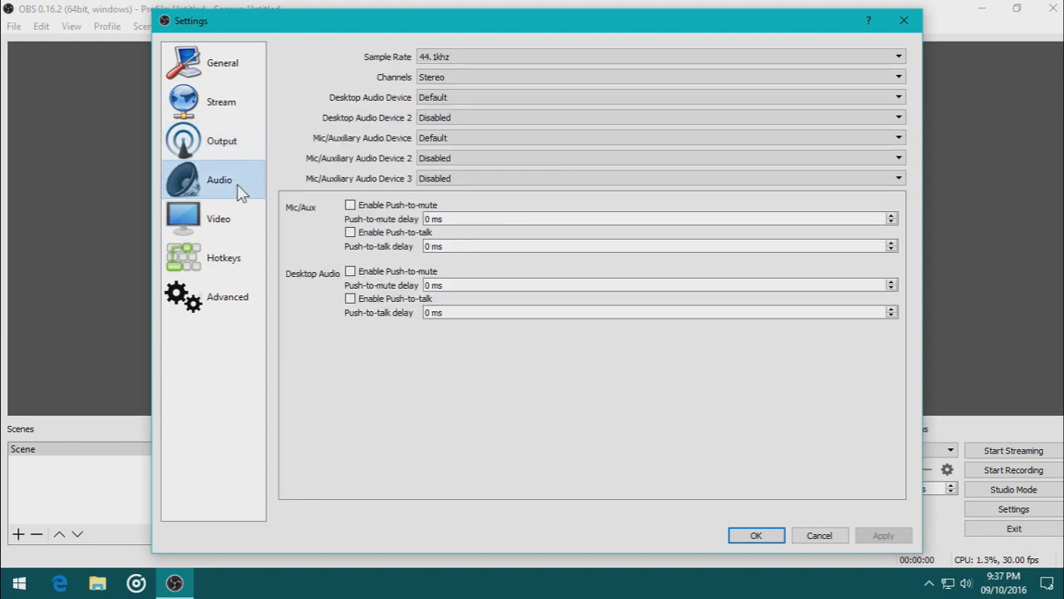
{"action": "left_click", "coordinate": [428, 56]}
{"action": "left_click", "coordinate": [438, 66]}
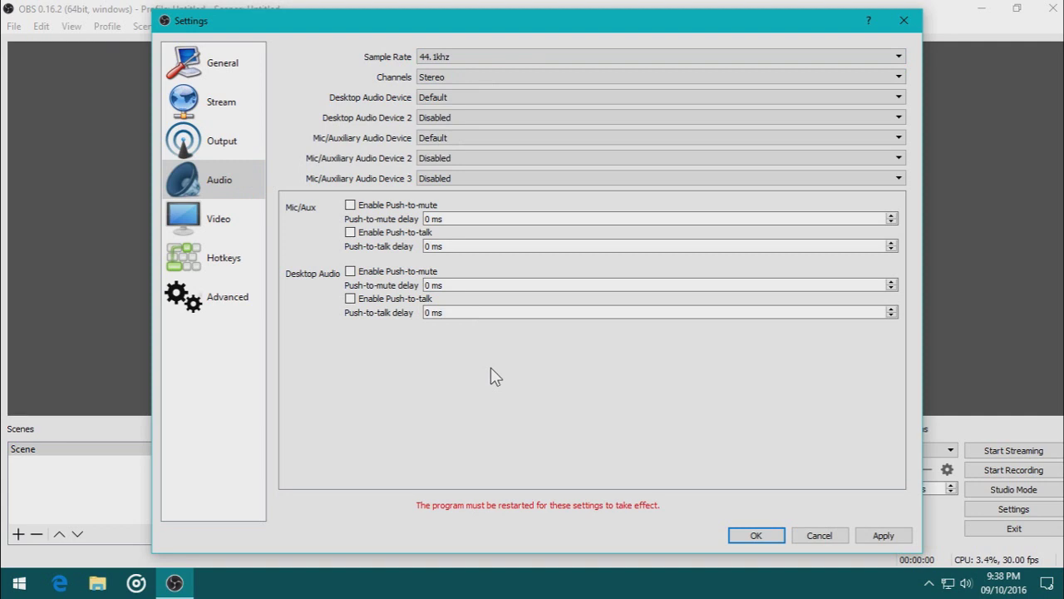
{"action": "left_click", "coordinate": [883, 536]}
{"action": "left_click", "coordinate": [218, 221]}
Scale the video output to 1280x720, keep Bicubic and 30 fps, then apply and close Settings.
{"action": "left_click", "coordinate": [479, 57]}
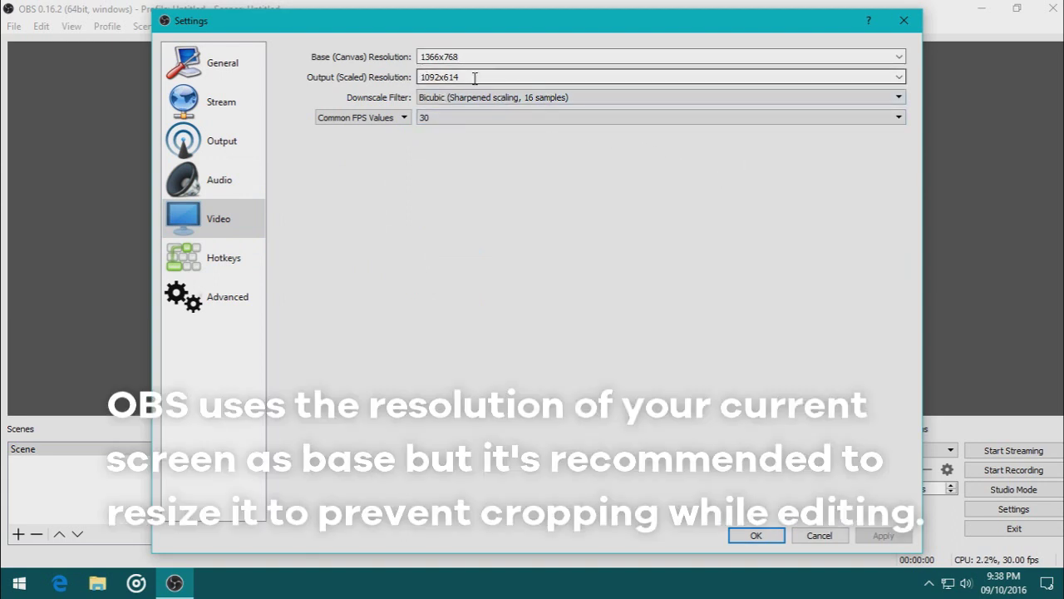
{"action": "left_click_drag", "start_coordinate": [489, 76], "coordinate": [419, 77]}
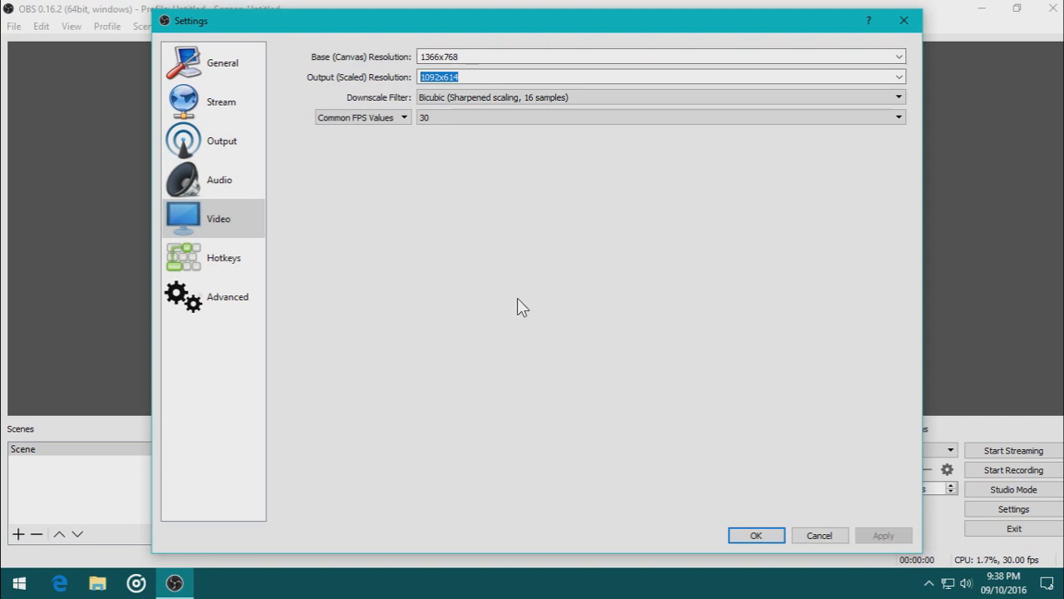
{"action": "type", "text": "12"}
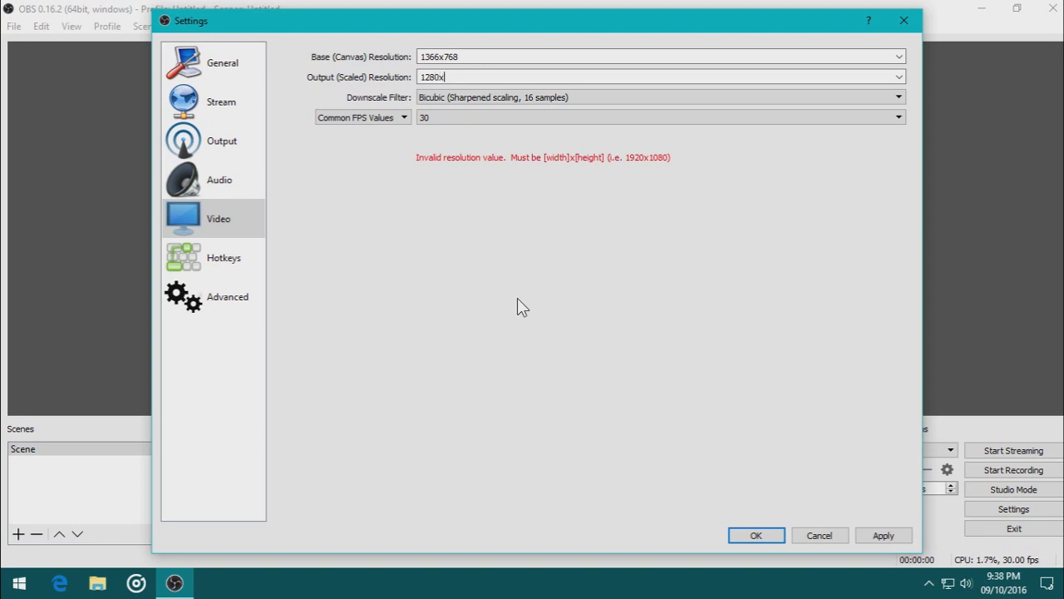
{"action": "type", "text": "80x720"}
{"action": "left_click", "coordinate": [437, 97]}
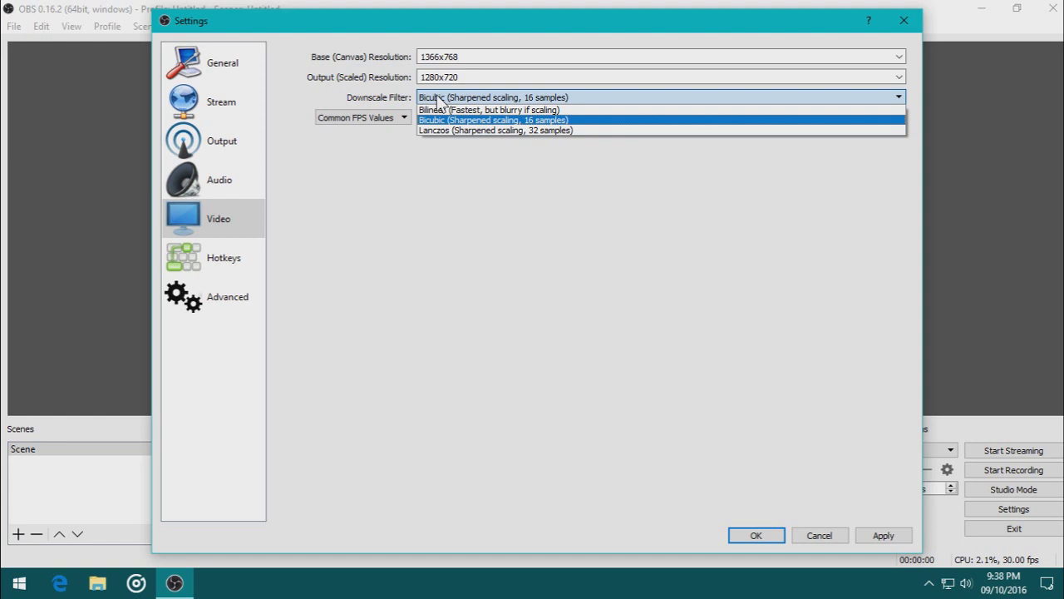
{"action": "left_click", "coordinate": [428, 199]}
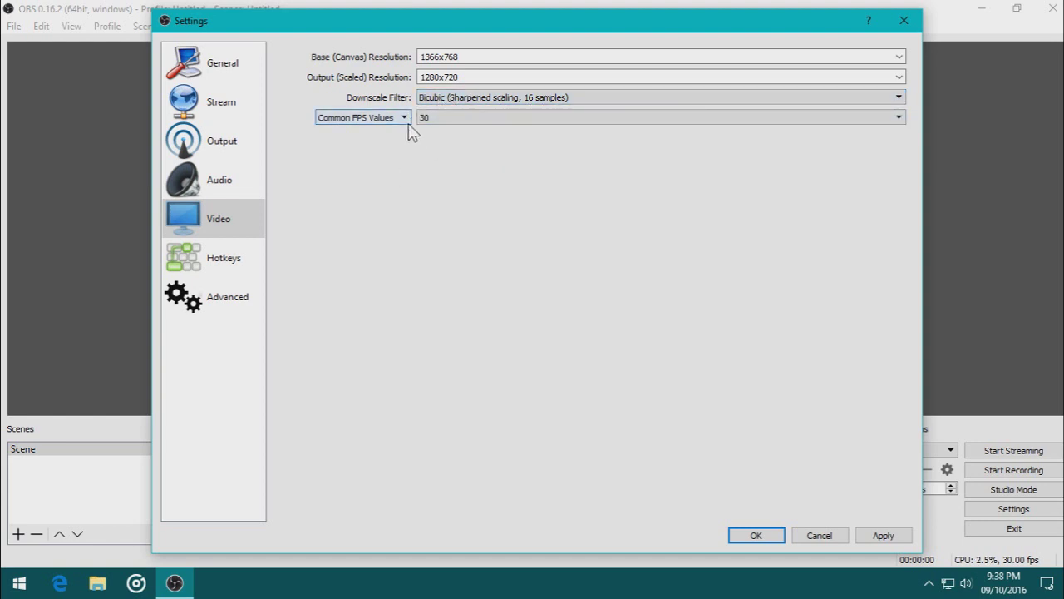
{"action": "left_click", "coordinate": [434, 117]}
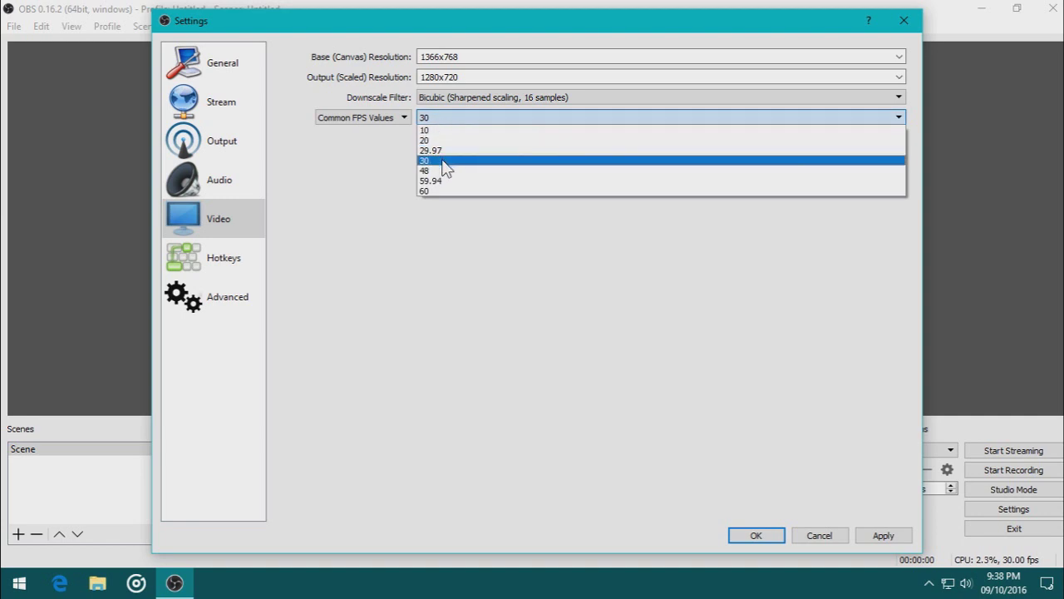
{"action": "left_click", "coordinate": [438, 229]}
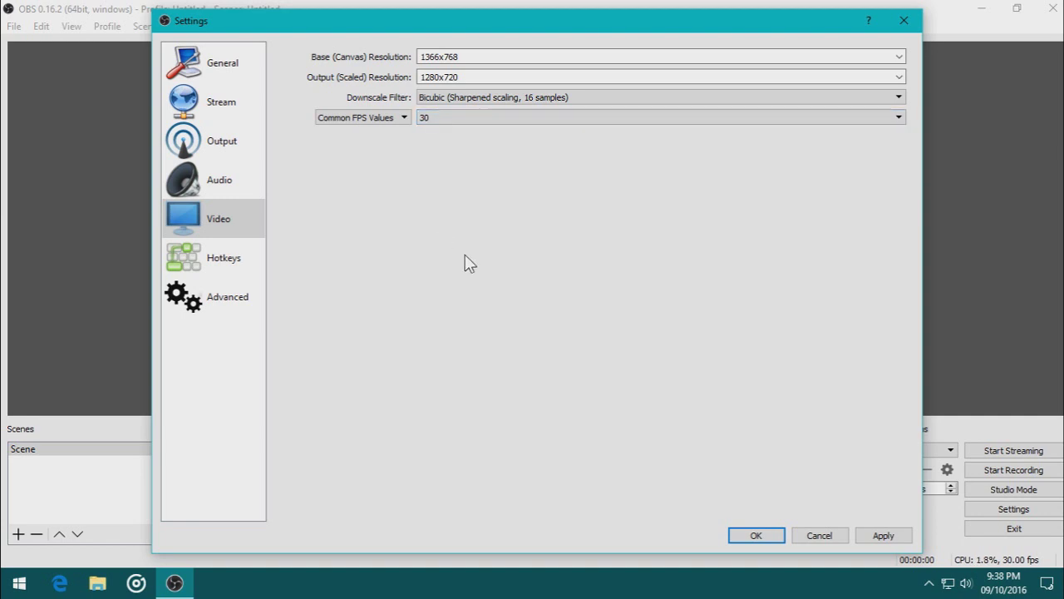
{"action": "left_click", "coordinate": [869, 536]}
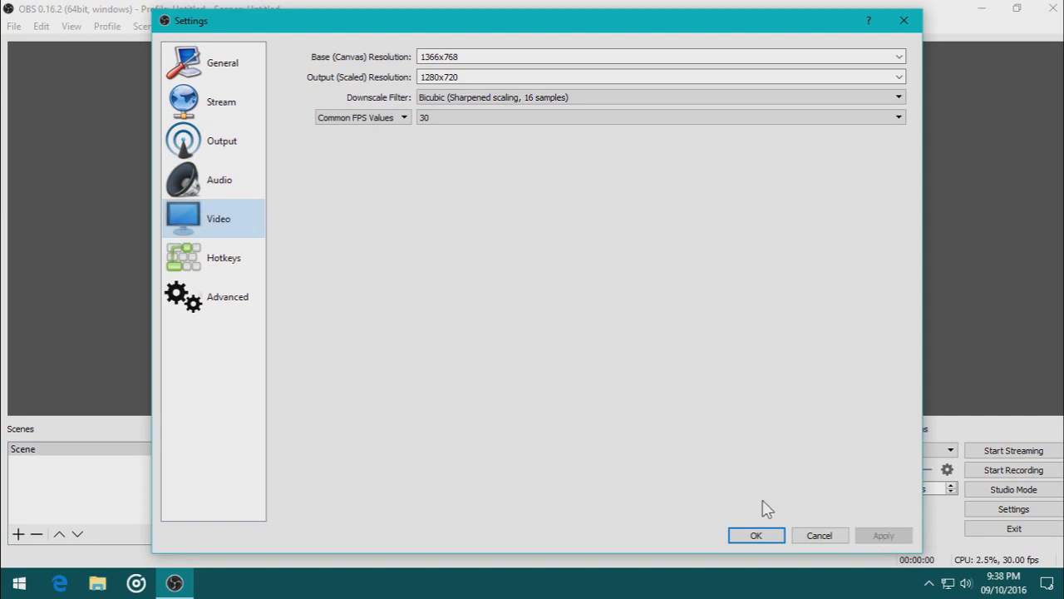
{"action": "left_click", "coordinate": [756, 542]}
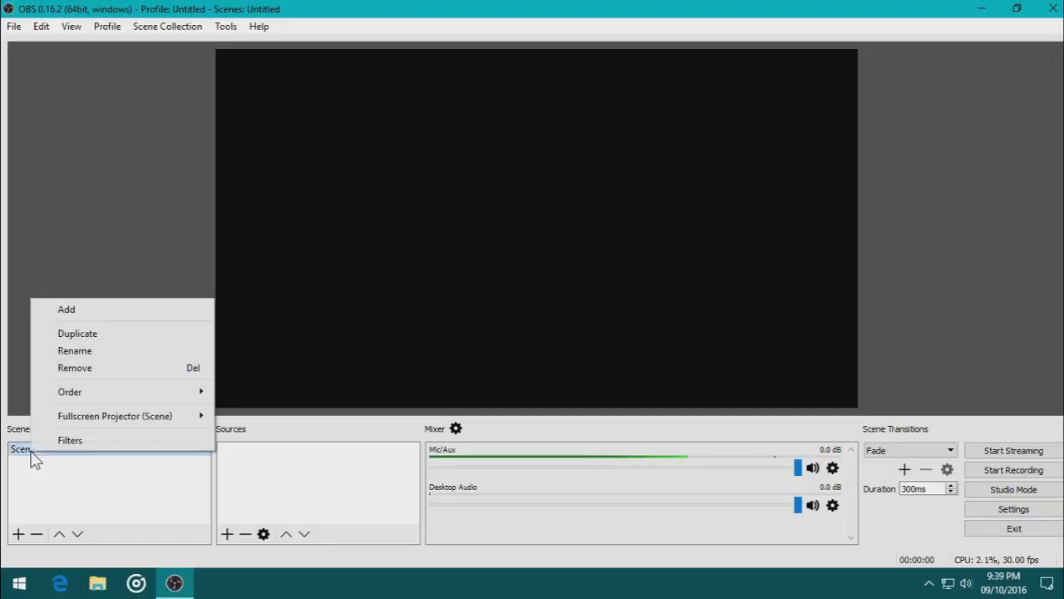
Rename the default scene to 'Record Desktop' from its context menu.
{"action": "left_click", "coordinate": [72, 351]}
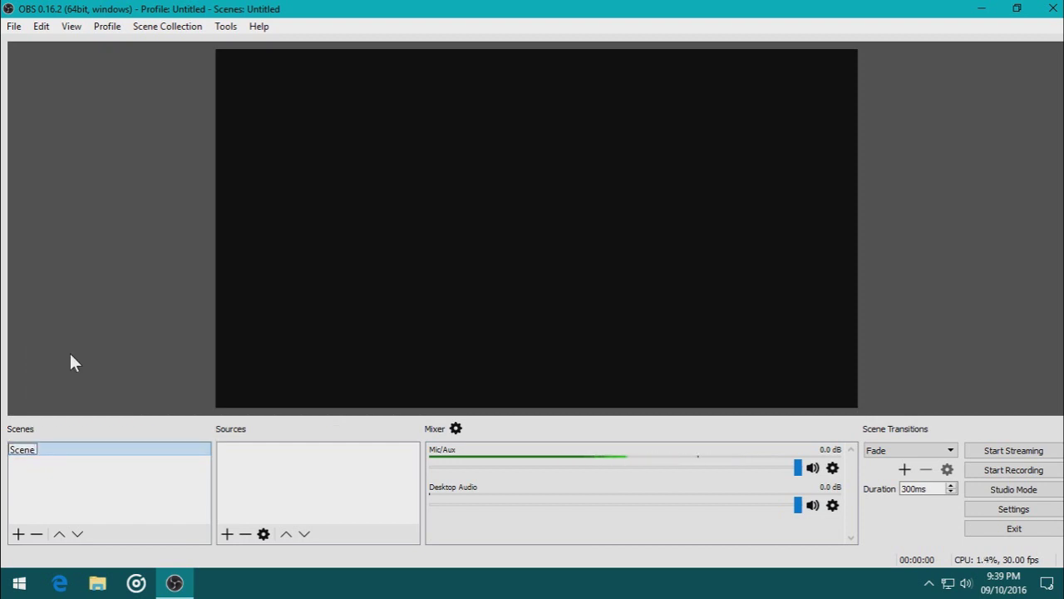
{"action": "key", "text": "BackSpace"}
{"action": "key", "text": "BackSpace"}
{"action": "key", "text": "BackSpace"}
{"action": "key", "text": "BackSpace"}
{"action": "key", "text": "BackSpace"}
{"action": "type", "text": "rac"}
{"action": "key", "text": "BackSpace"}
{"action": "key", "text": "BackSpace"}
{"action": "key", "text": "BackSpace"}
{"action": "type", "text": "Record D"}
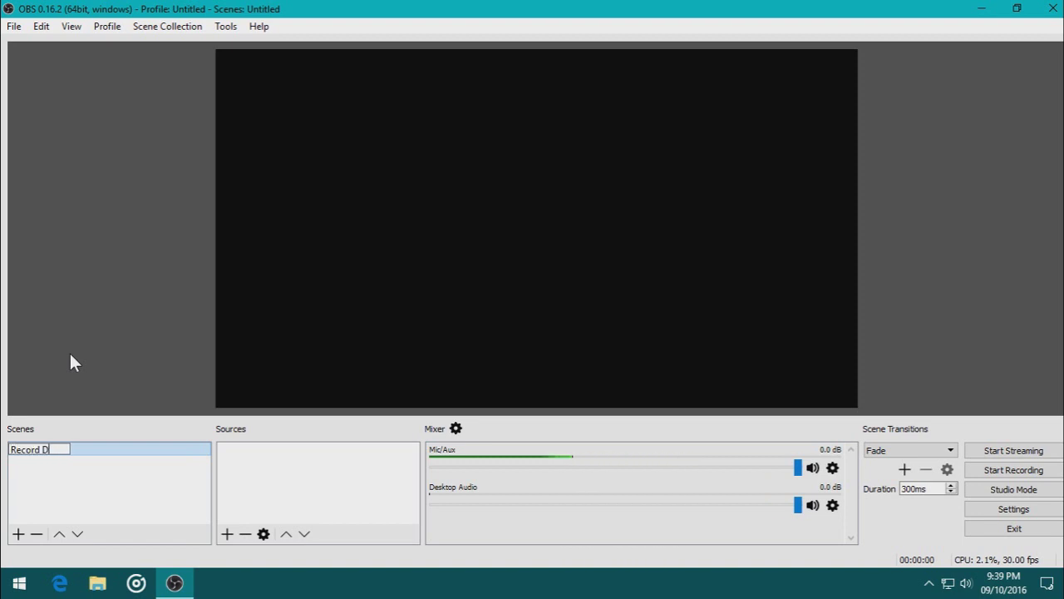
{"action": "type", "text": "esktop"}
{"action": "key", "text": "Return"}
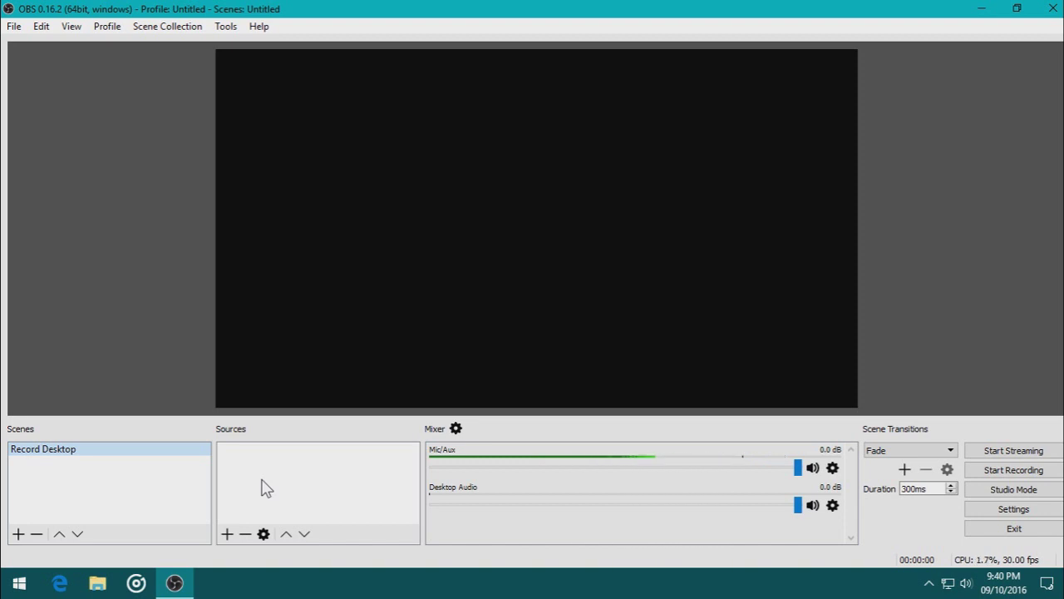
Add a Display Capture source named 'Desktop', keeping Display 0 with the cursor captured.
{"action": "left_click", "coordinate": [227, 534]}
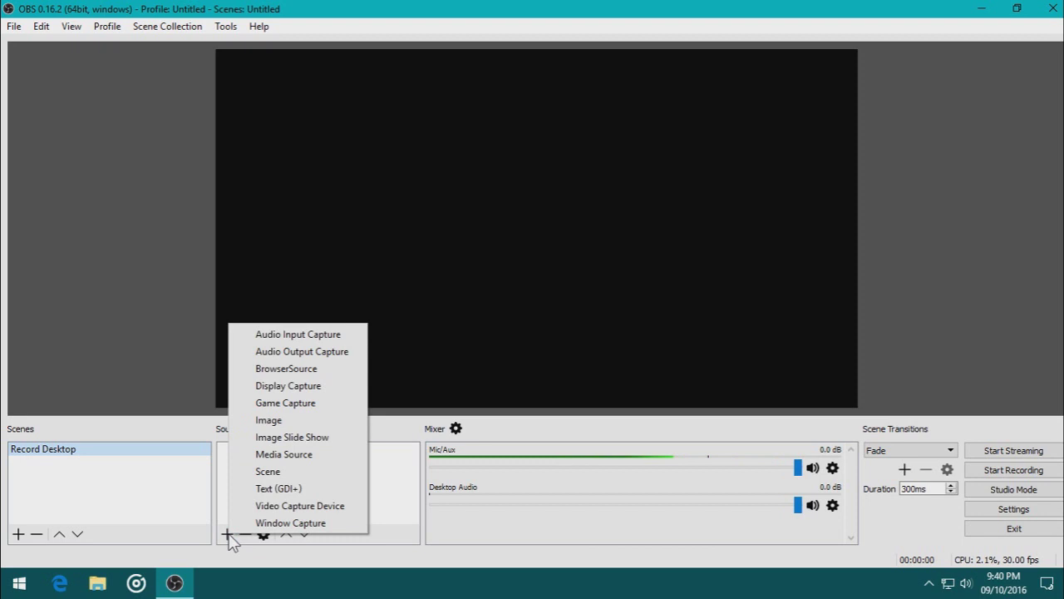
{"action": "left_click", "coordinate": [279, 385]}
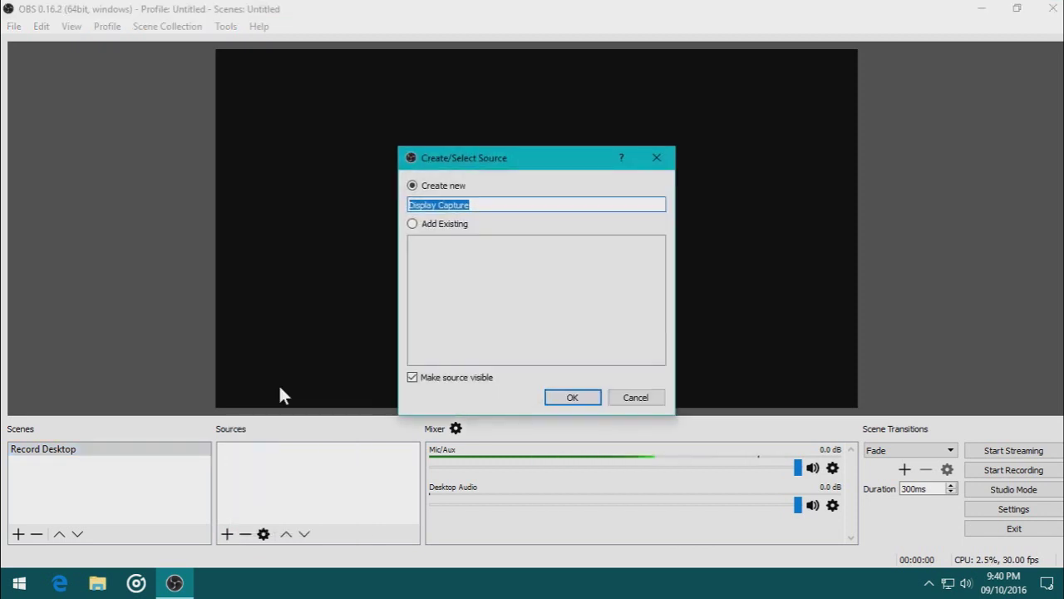
{"action": "type", "text": "Desktop"}
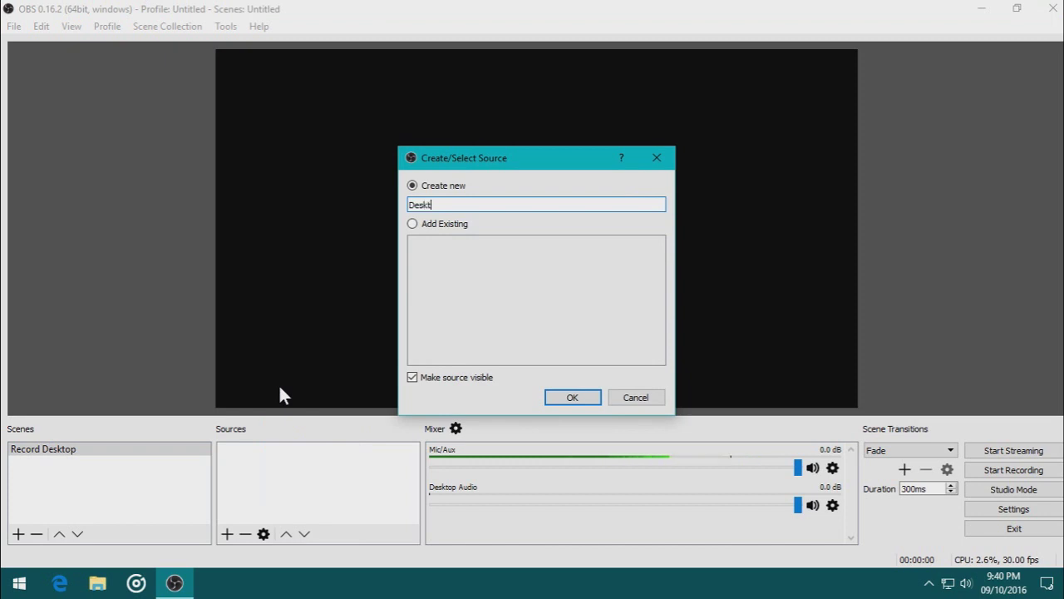
{"action": "left_click", "coordinate": [582, 399]}
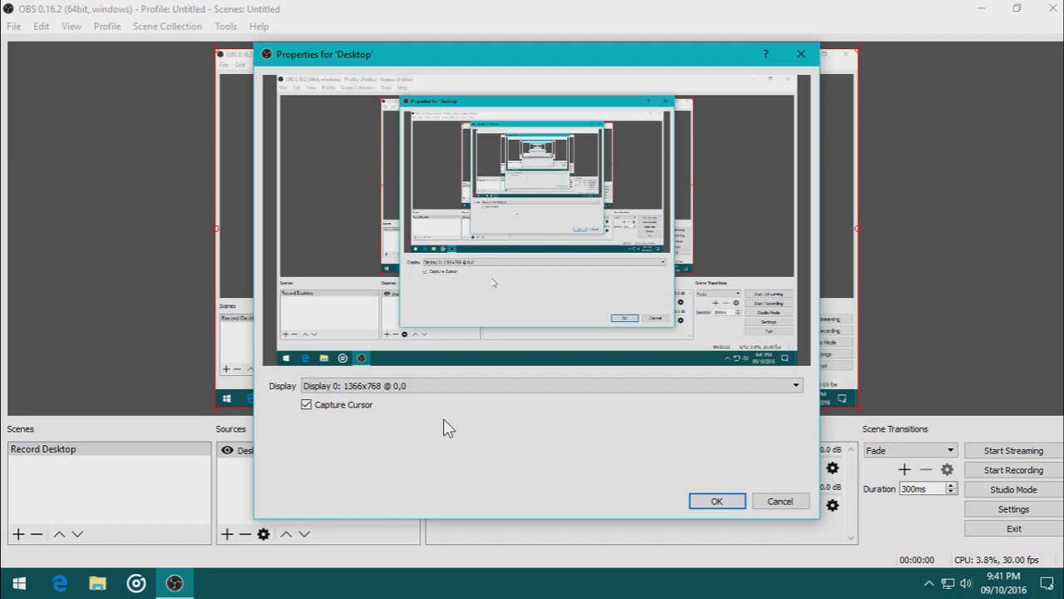
{"action": "left_click", "coordinate": [713, 503]}
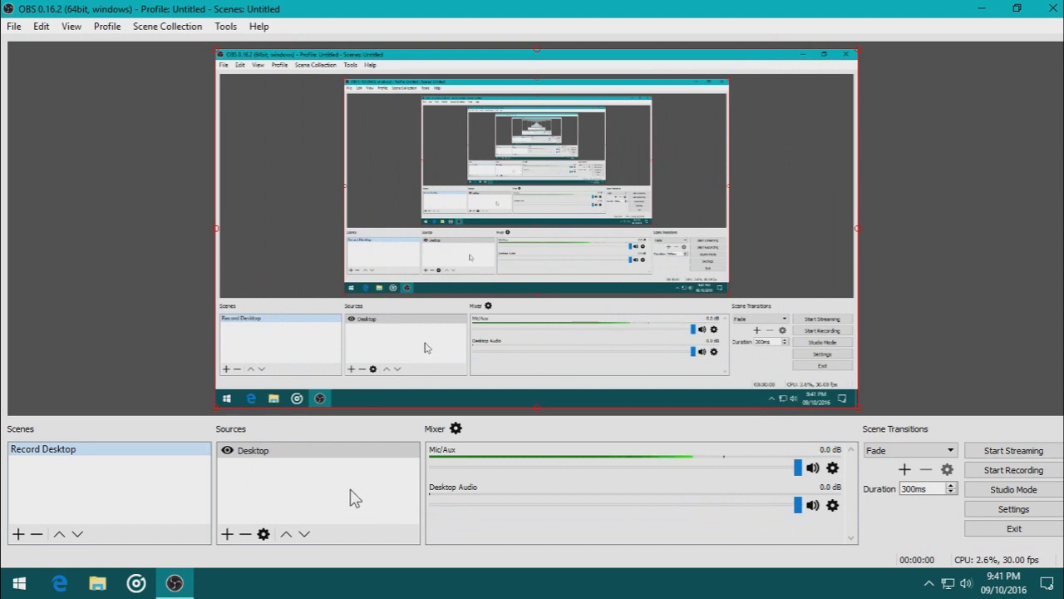
Start the desktop recording and switch to File Explorer.
{"action": "left_click", "coordinate": [1039, 470]}
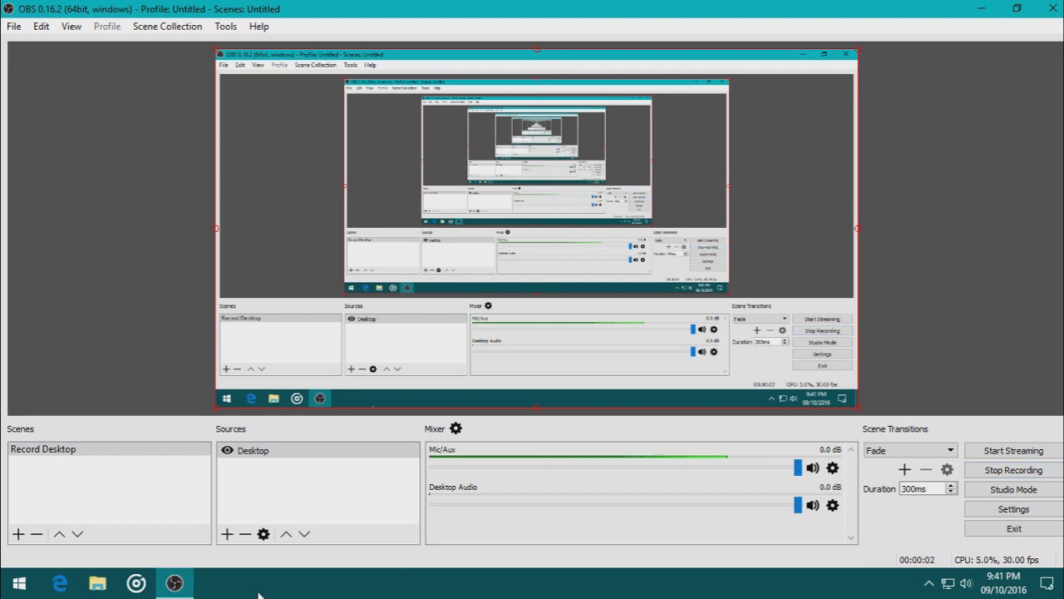
{"action": "left_click", "coordinate": [96, 584]}
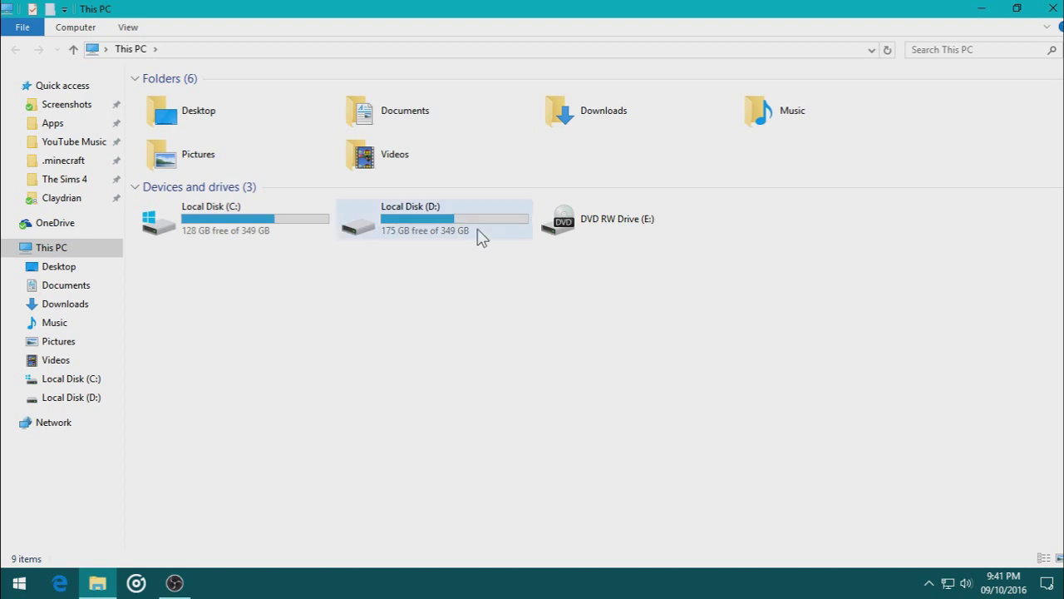
Stop the recording and open the Videos > Recording folder in File Explorer.
{"action": "left_click", "coordinate": [981, 8]}
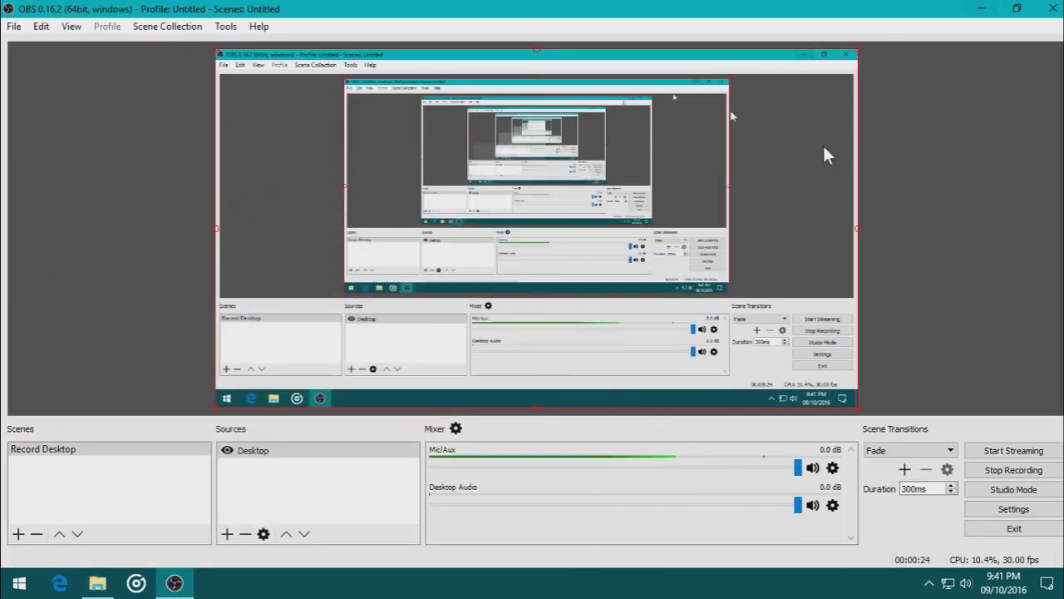
{"action": "left_click", "coordinate": [1010, 469]}
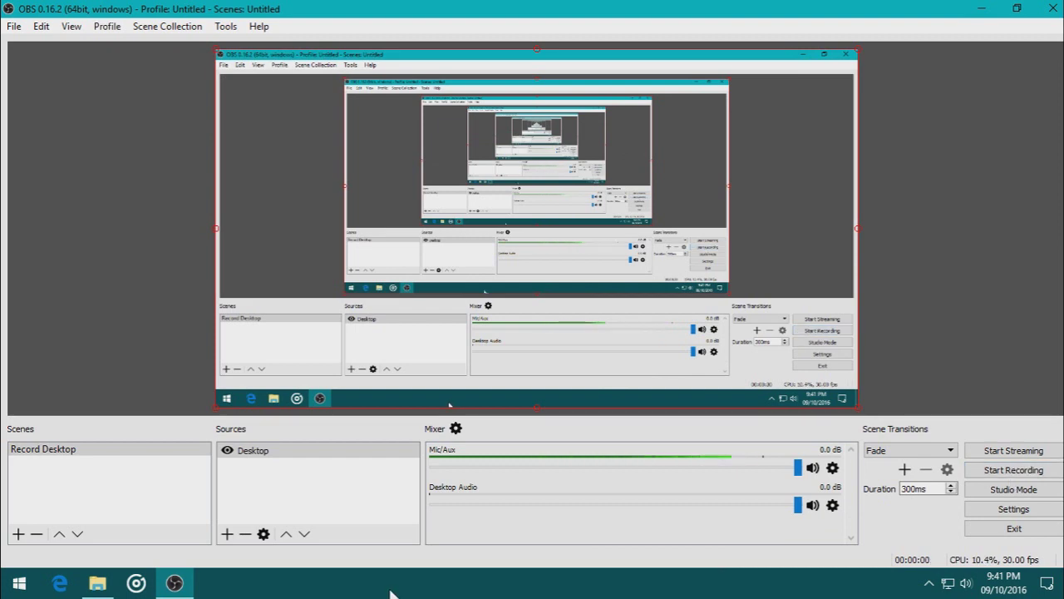
{"action": "left_click", "coordinate": [98, 582]}
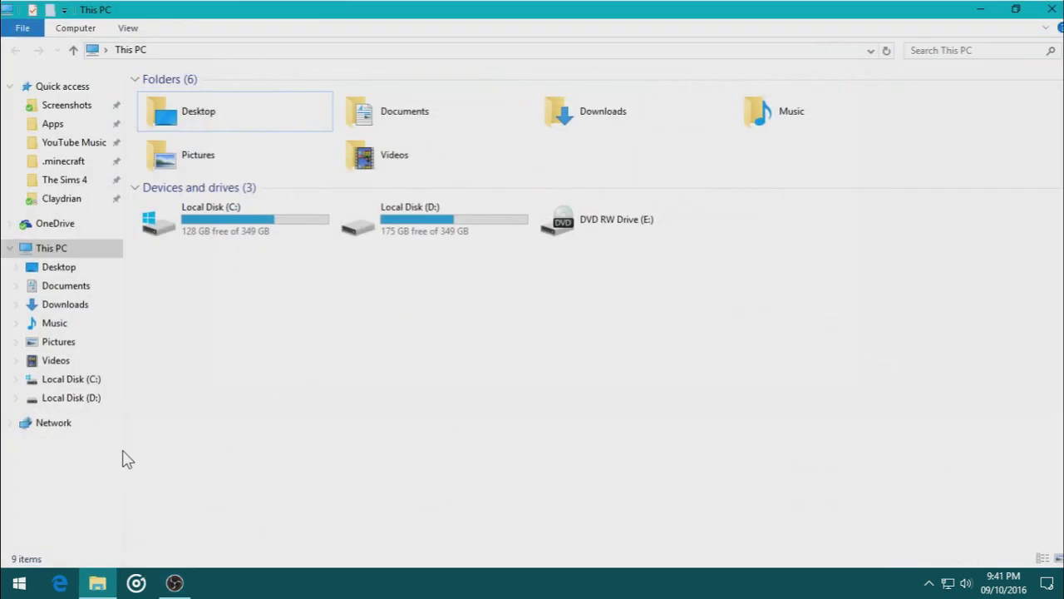
{"action": "left_click", "coordinate": [74, 363]}
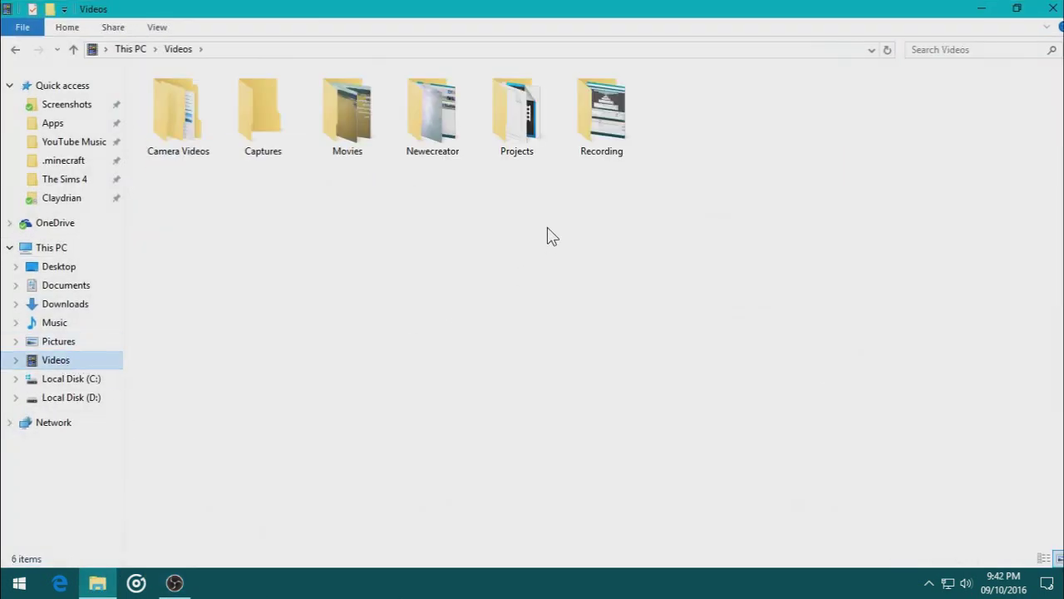
{"action": "double_click", "coordinate": [601, 112]}
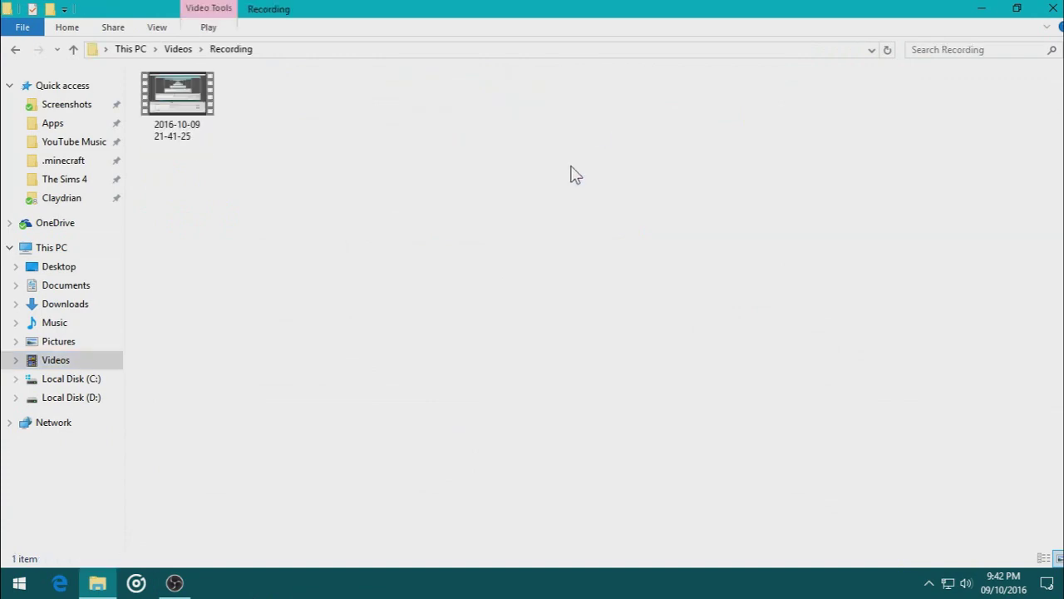
Play the recorded clip in Movies & TV, close it, and return to OBS Studio.
{"action": "double_click", "coordinate": [190, 112]}
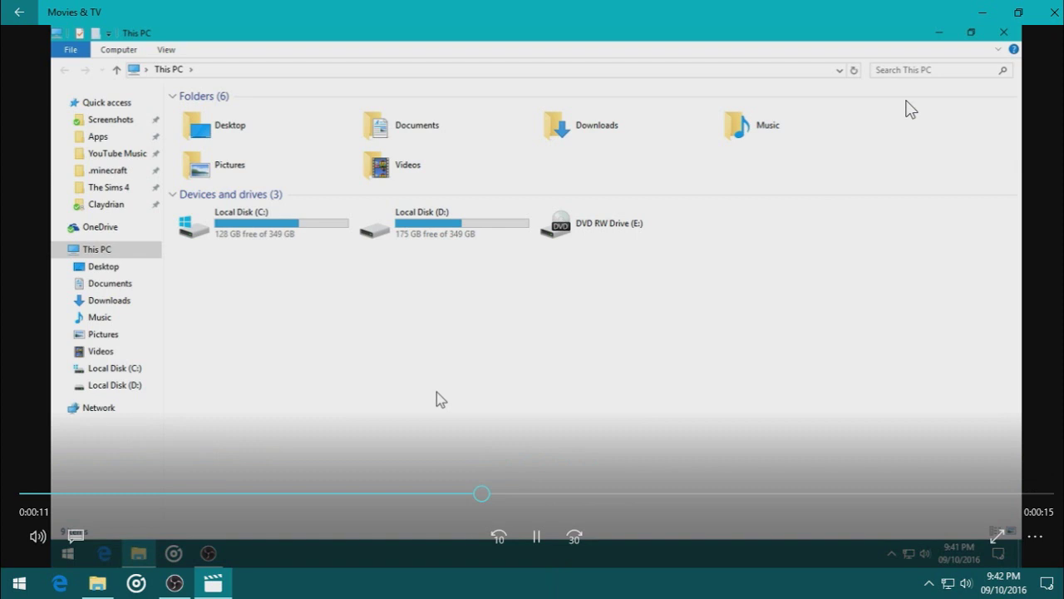
{"action": "left_click", "coordinate": [1050, 11]}
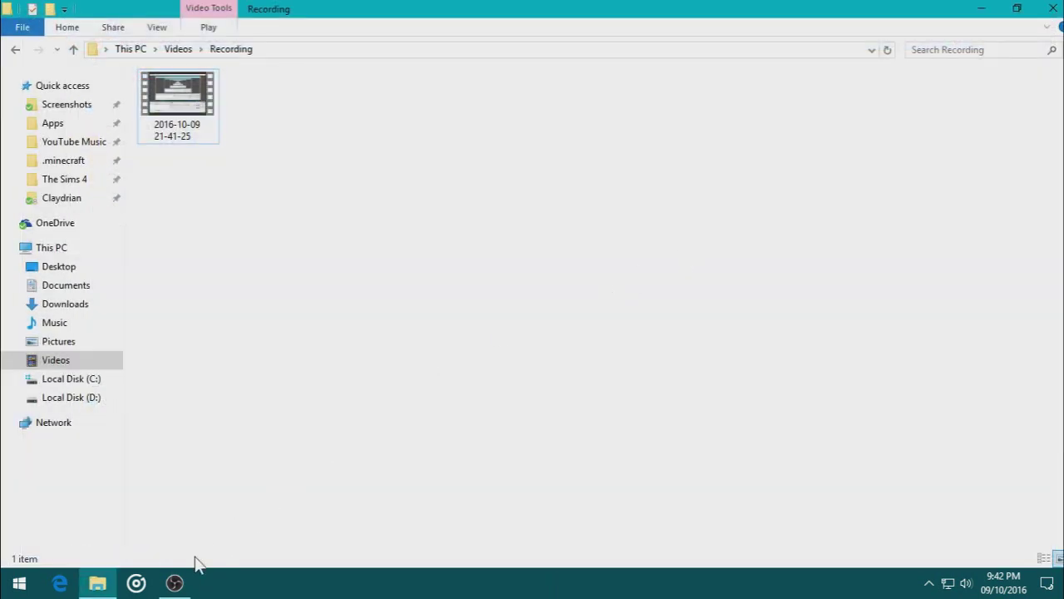
{"action": "left_click", "coordinate": [176, 582]}
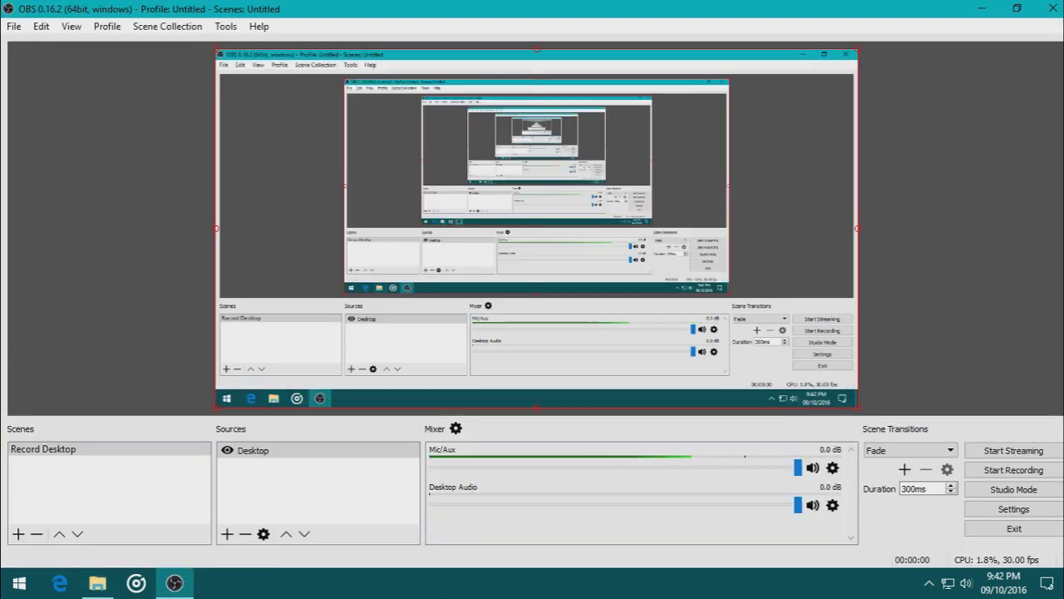